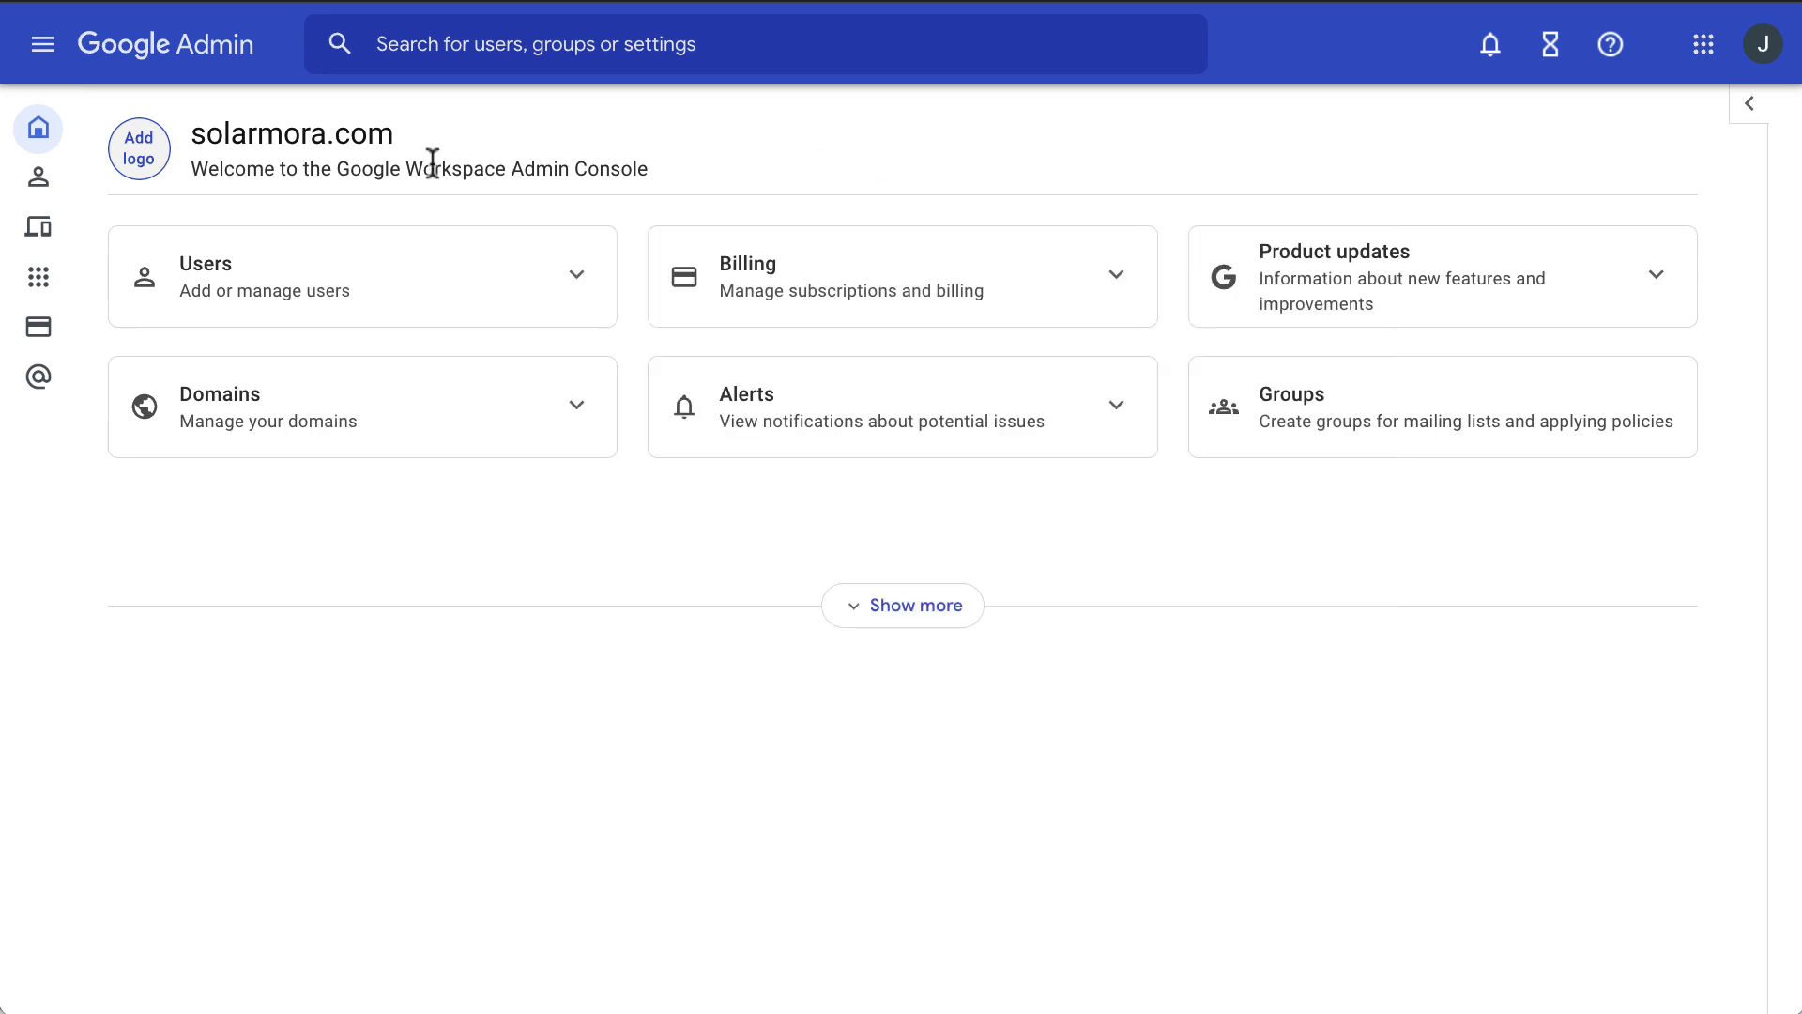
Go to Billing > Subscriptions and open the Google Workspace Business Starter plan details
left_click(42, 43)
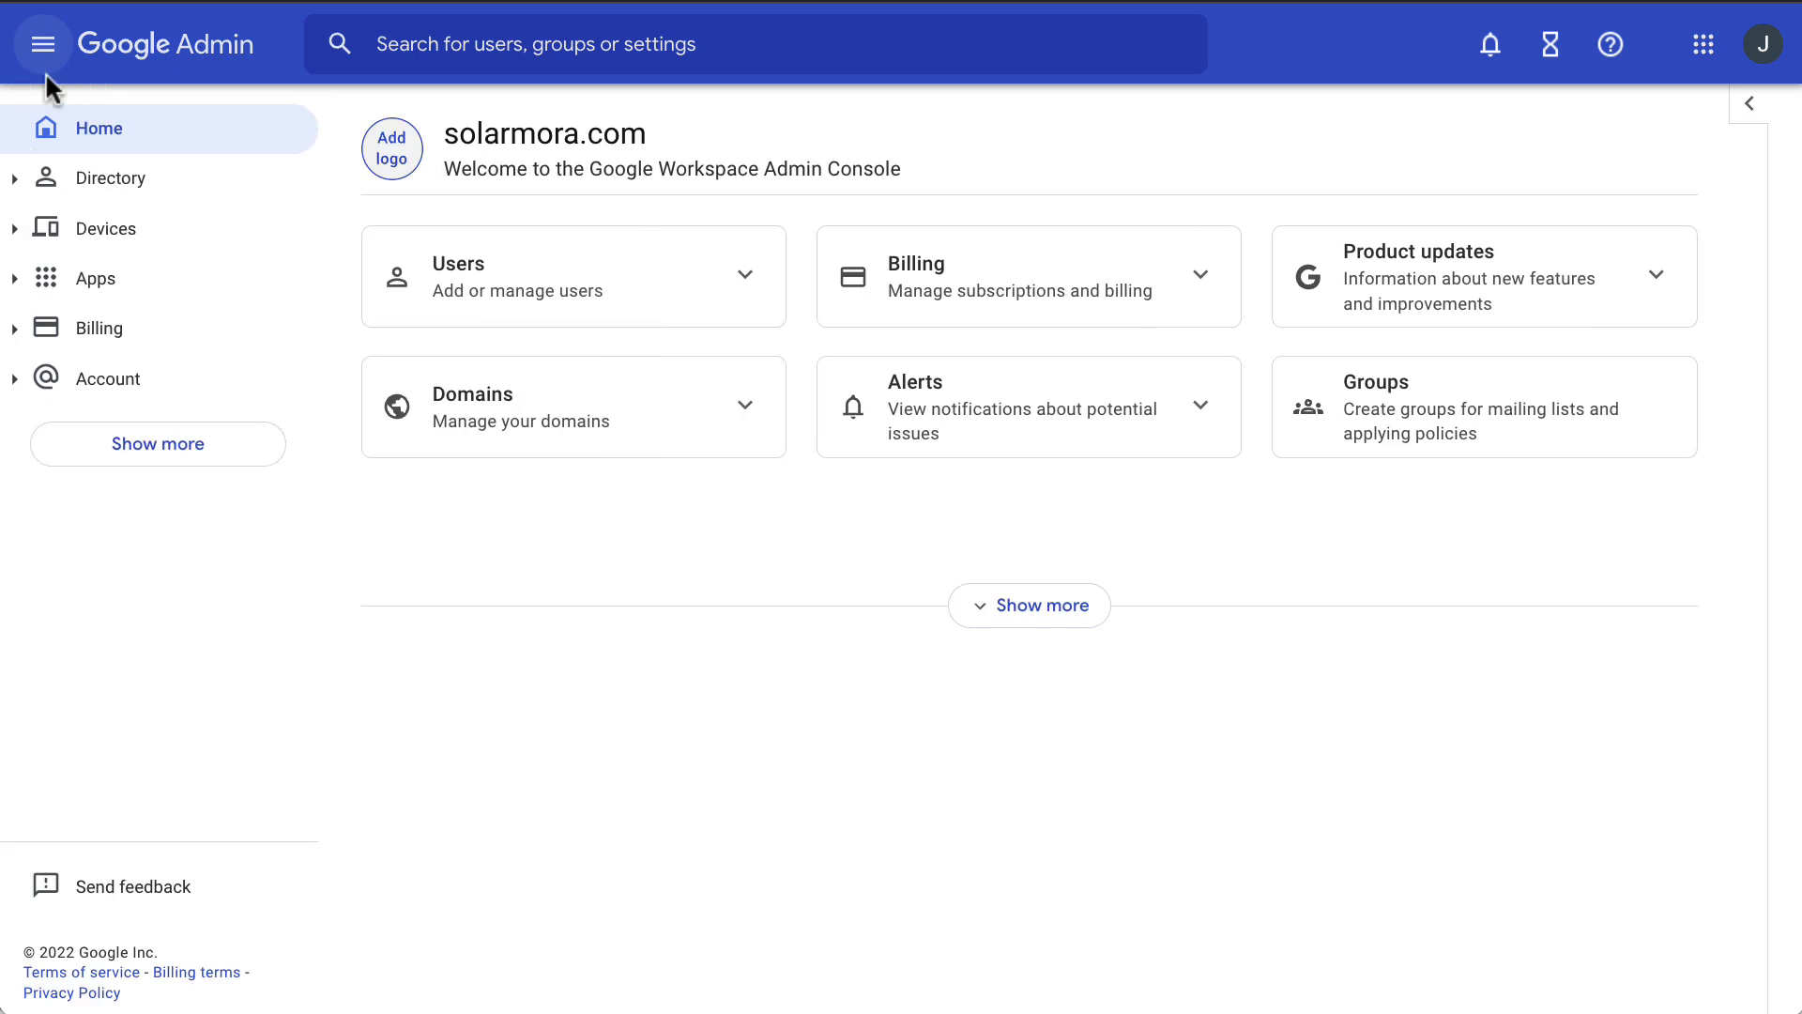
left_click(155, 332)
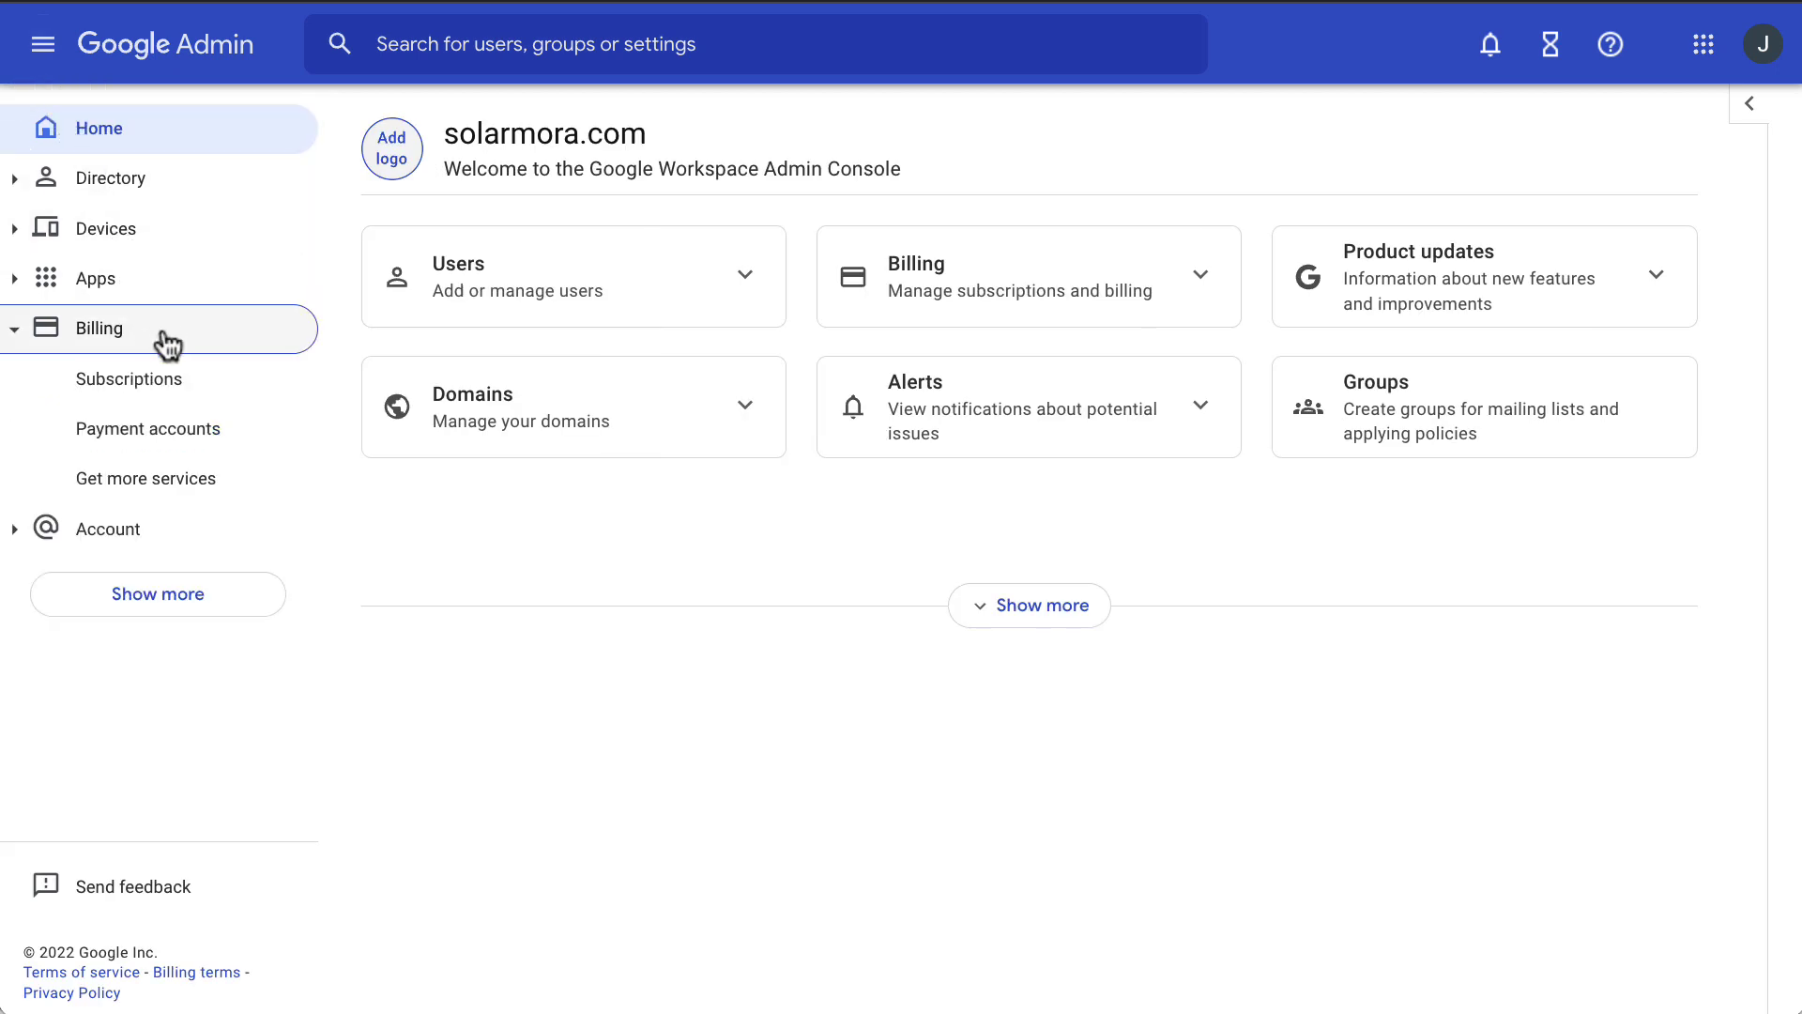
left_click(207, 388)
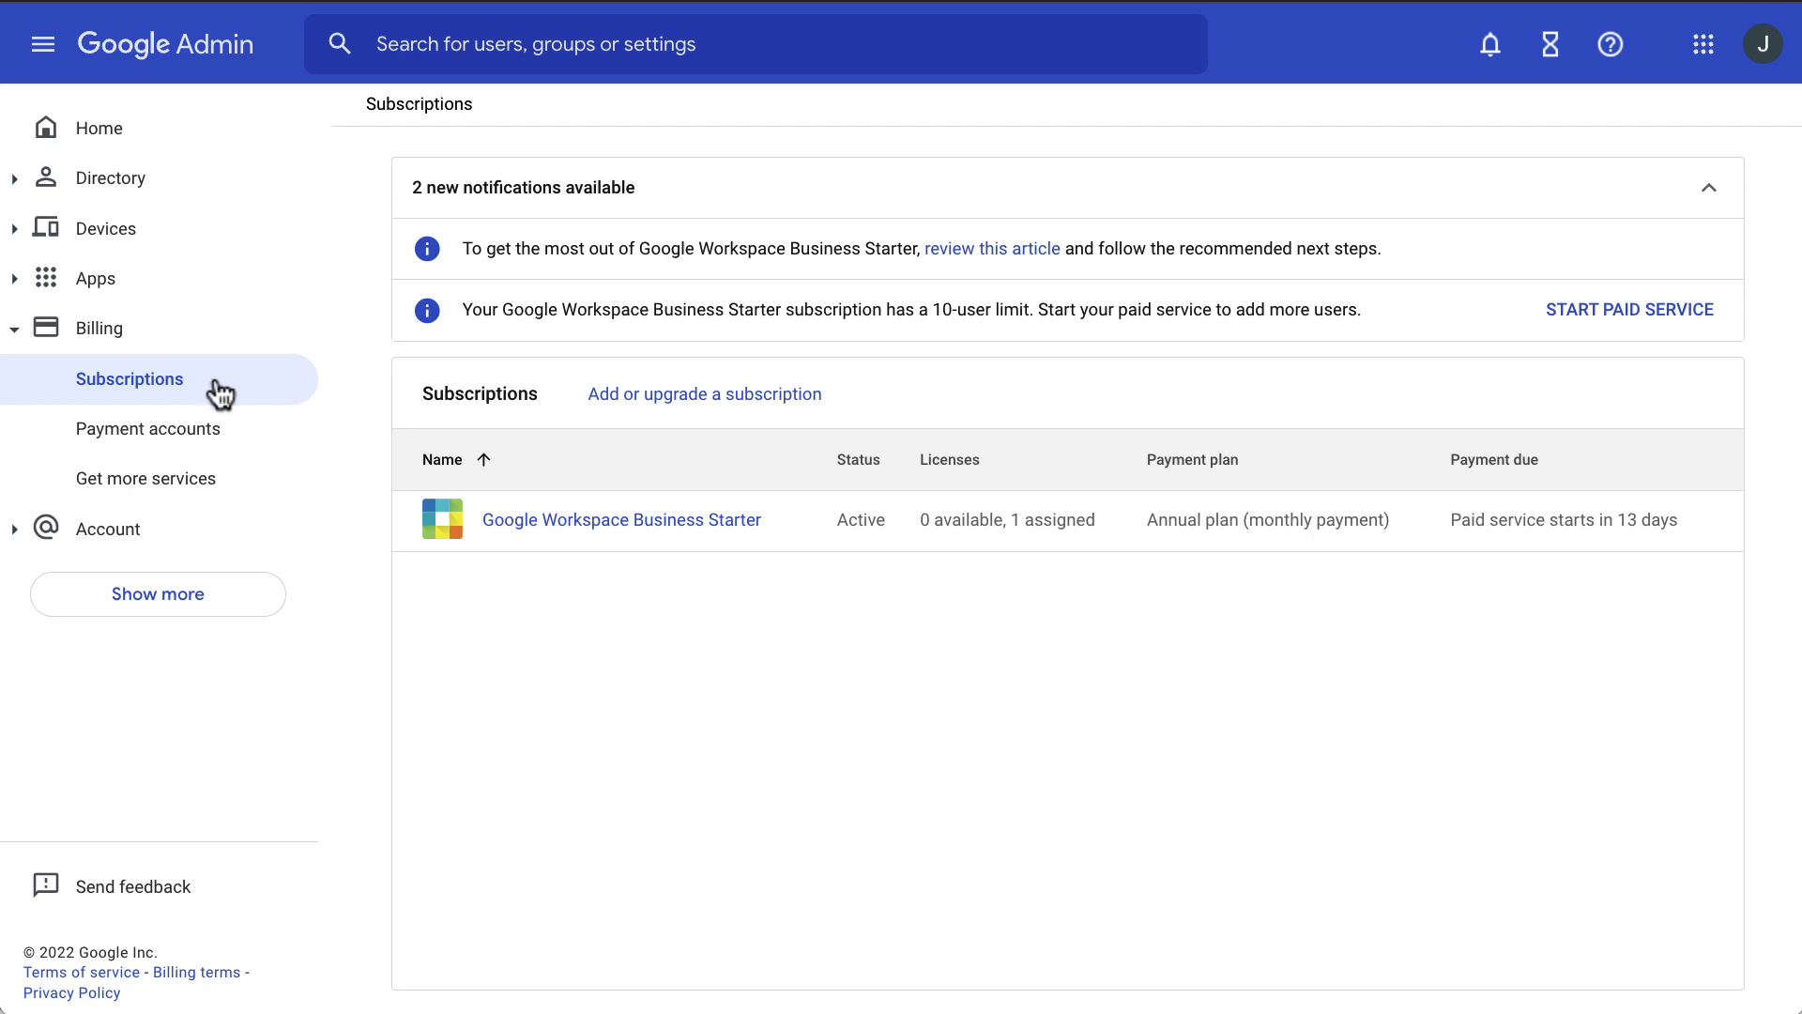
left_click(541, 523)
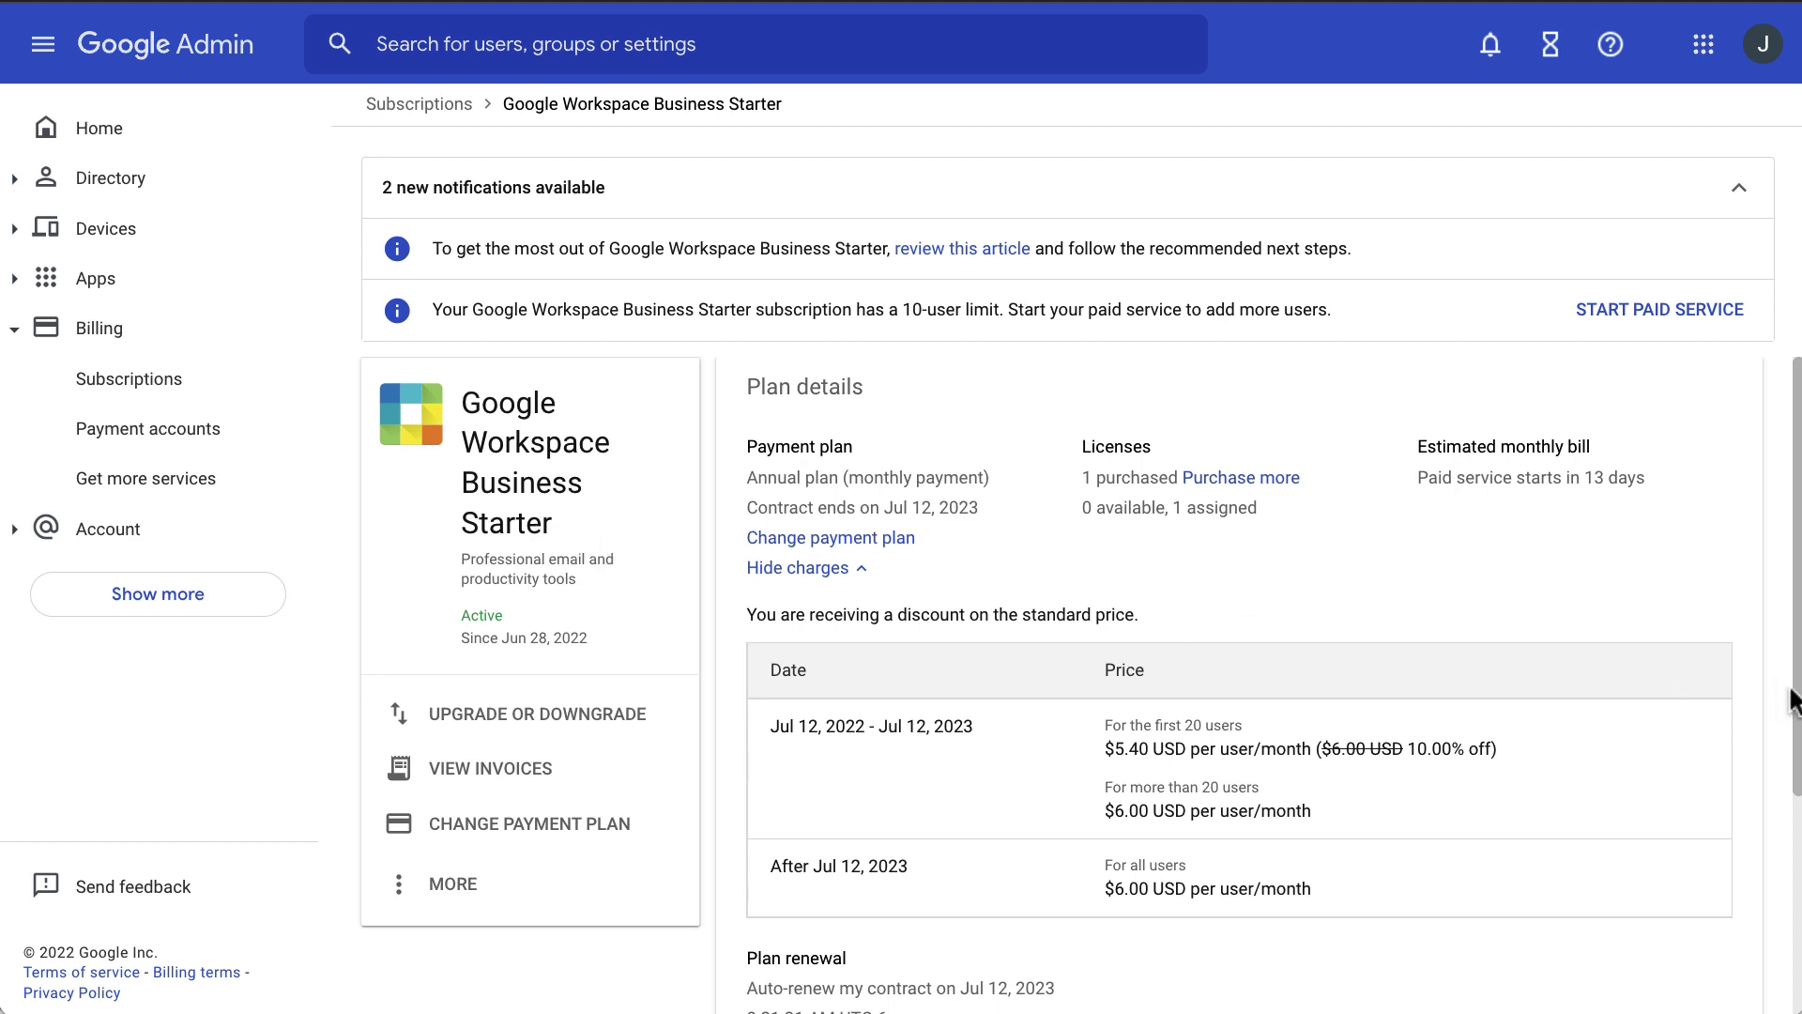
left_click_drag(1796, 697, 1799, 873)
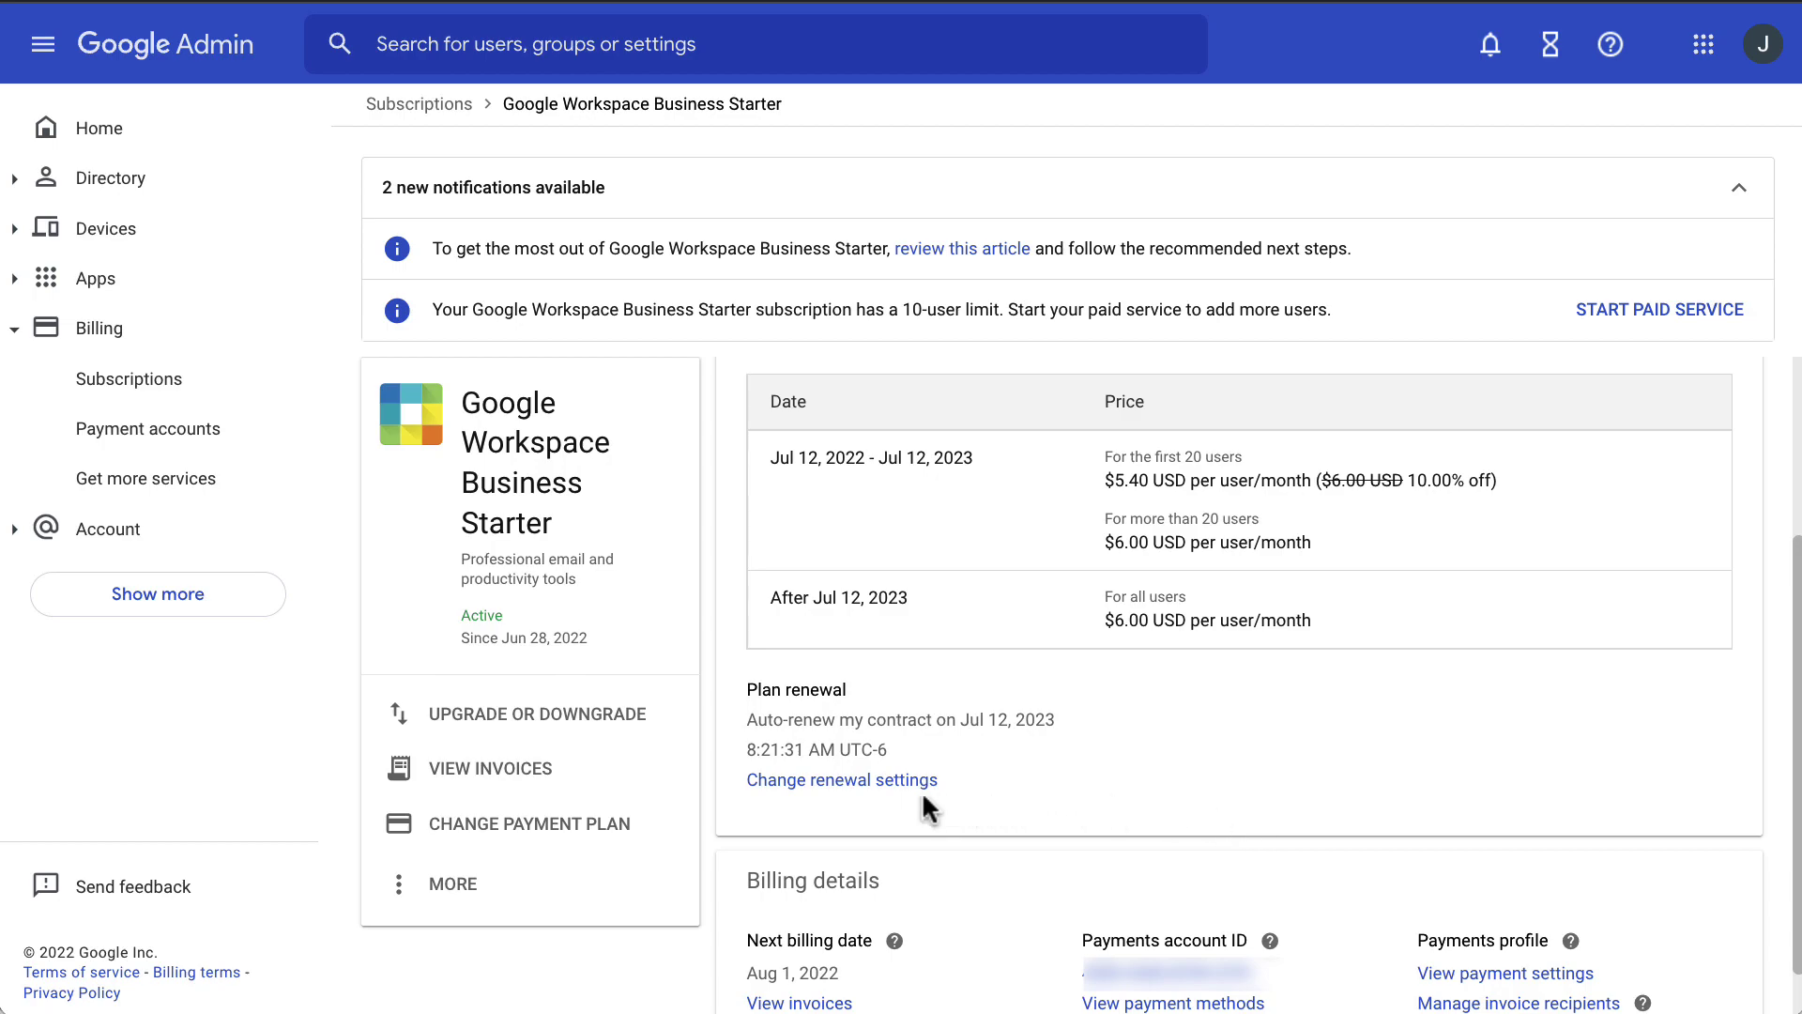
Change the Business Starter renewal setting to switch to the flexible payment plan
left_click(873, 784)
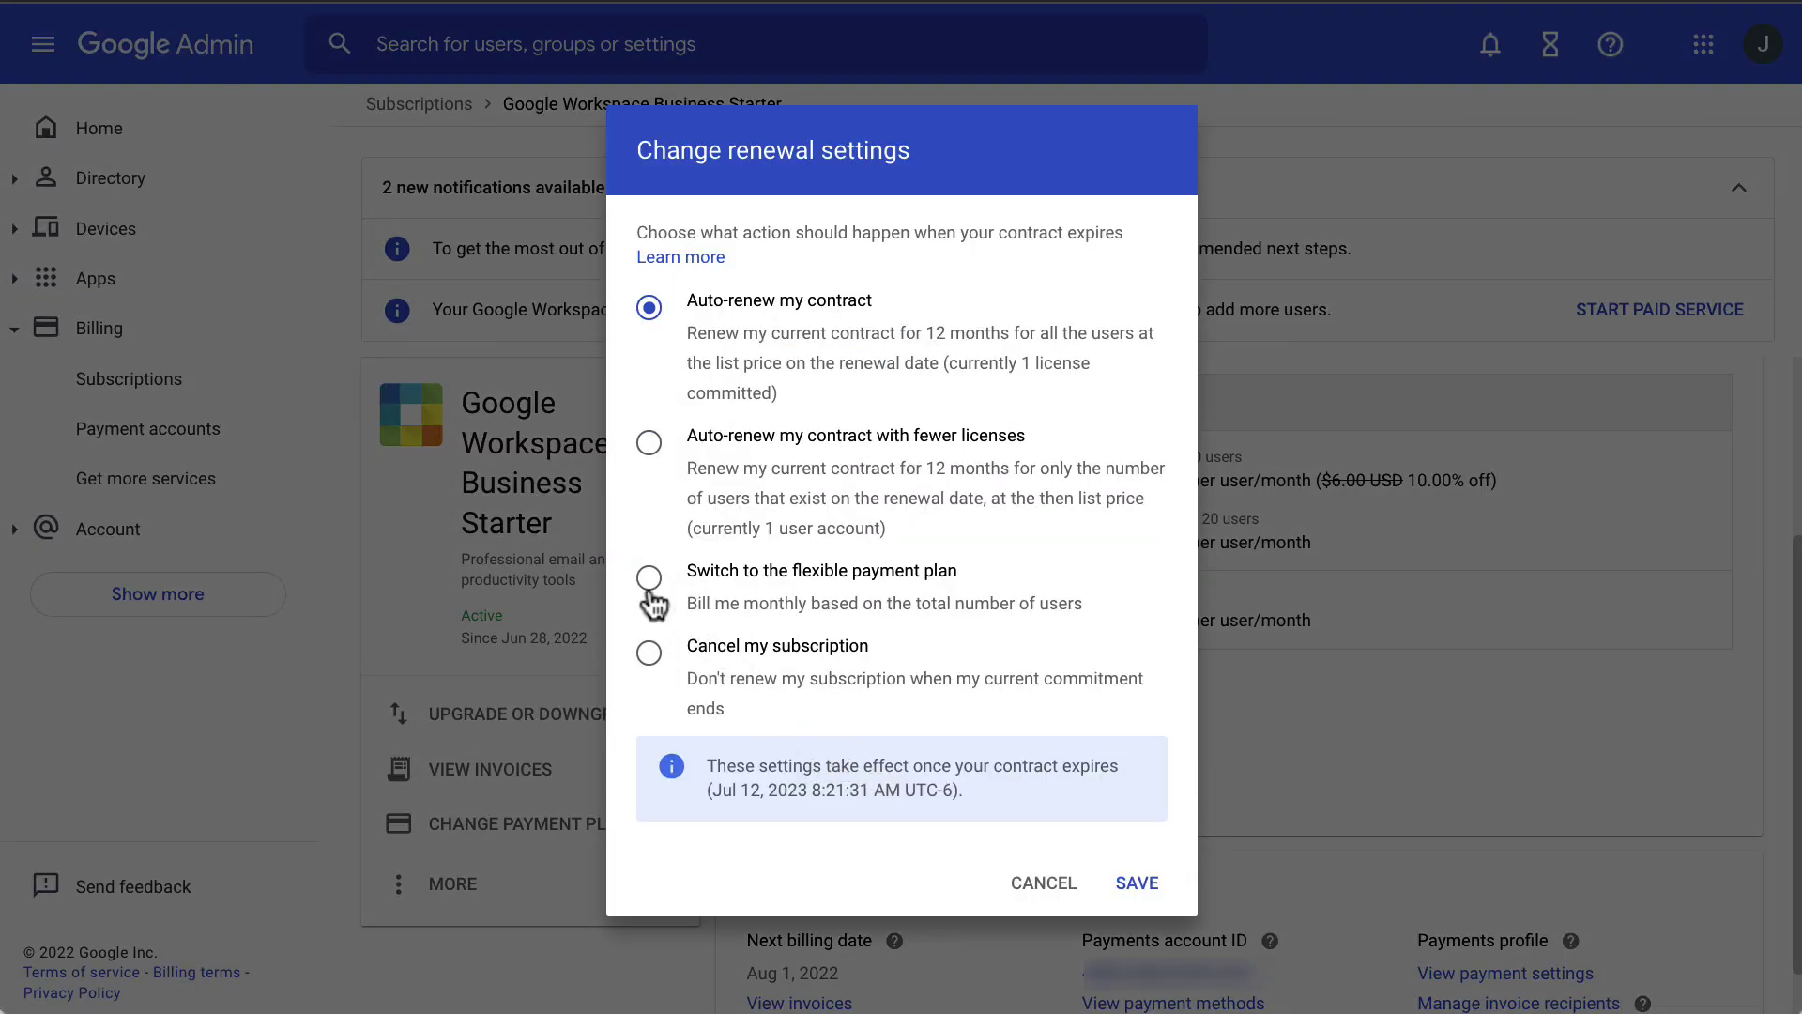
left_click(650, 578)
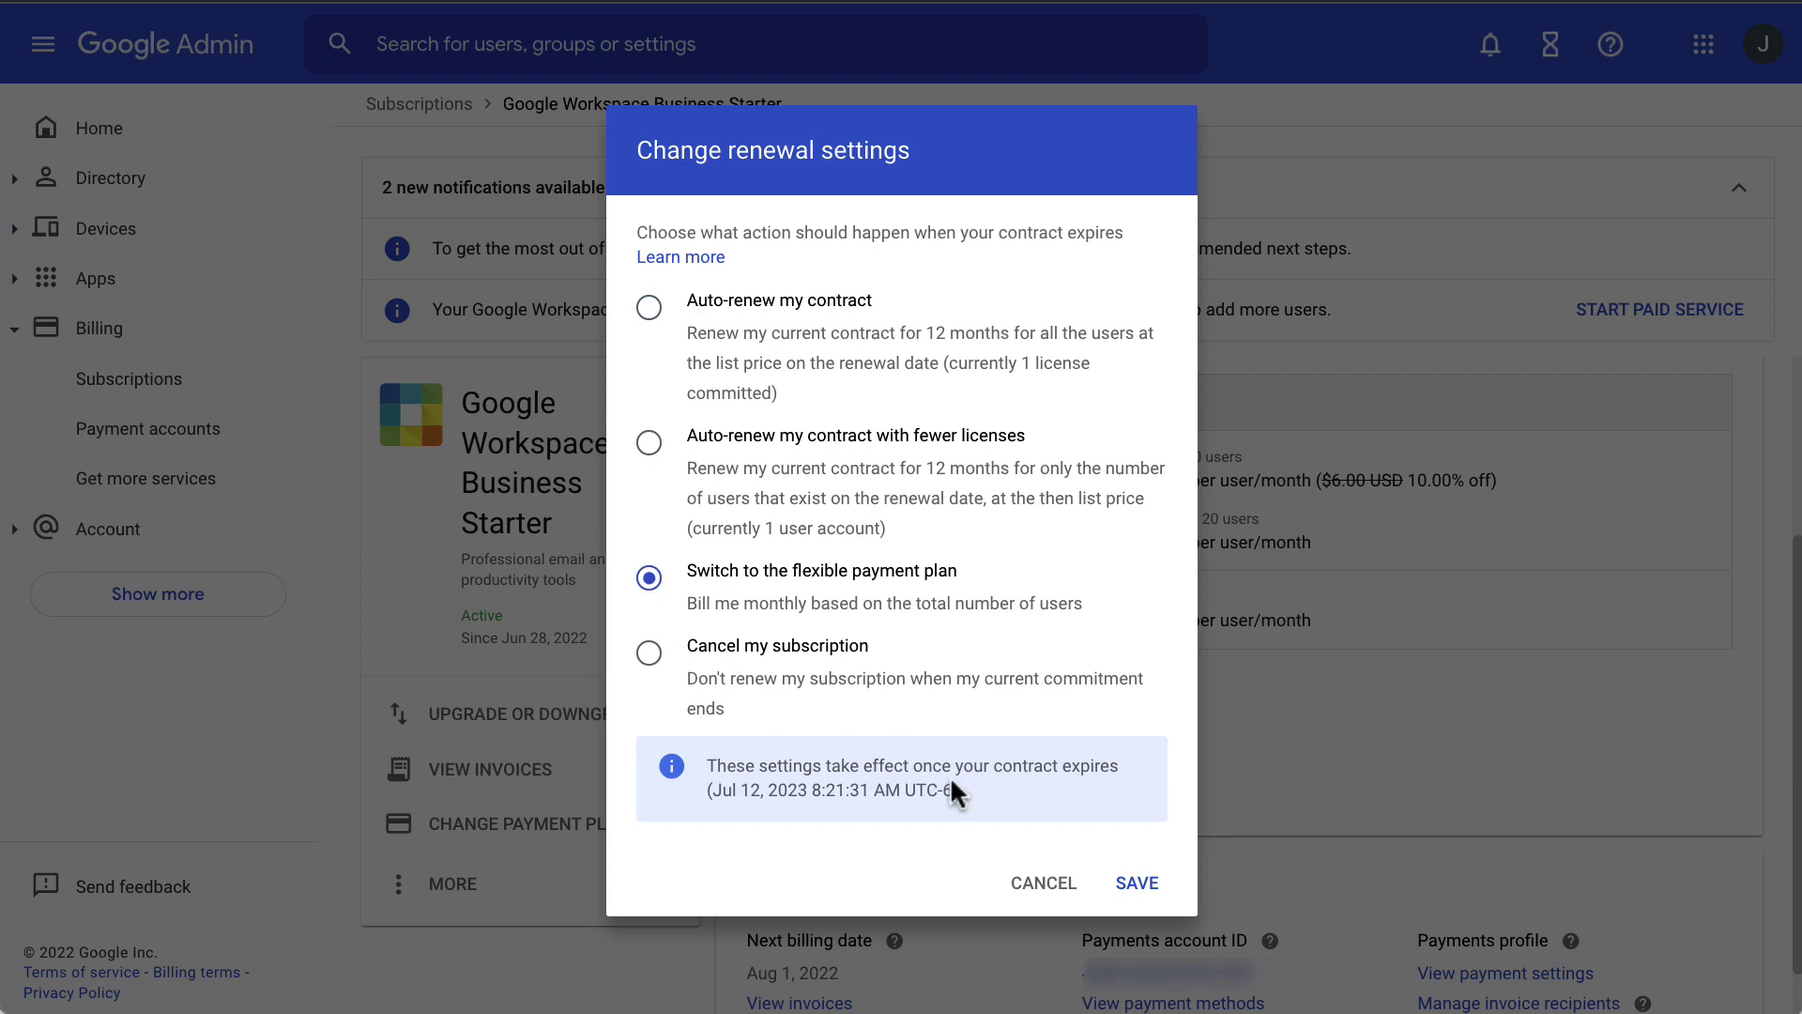
left_click(1134, 888)
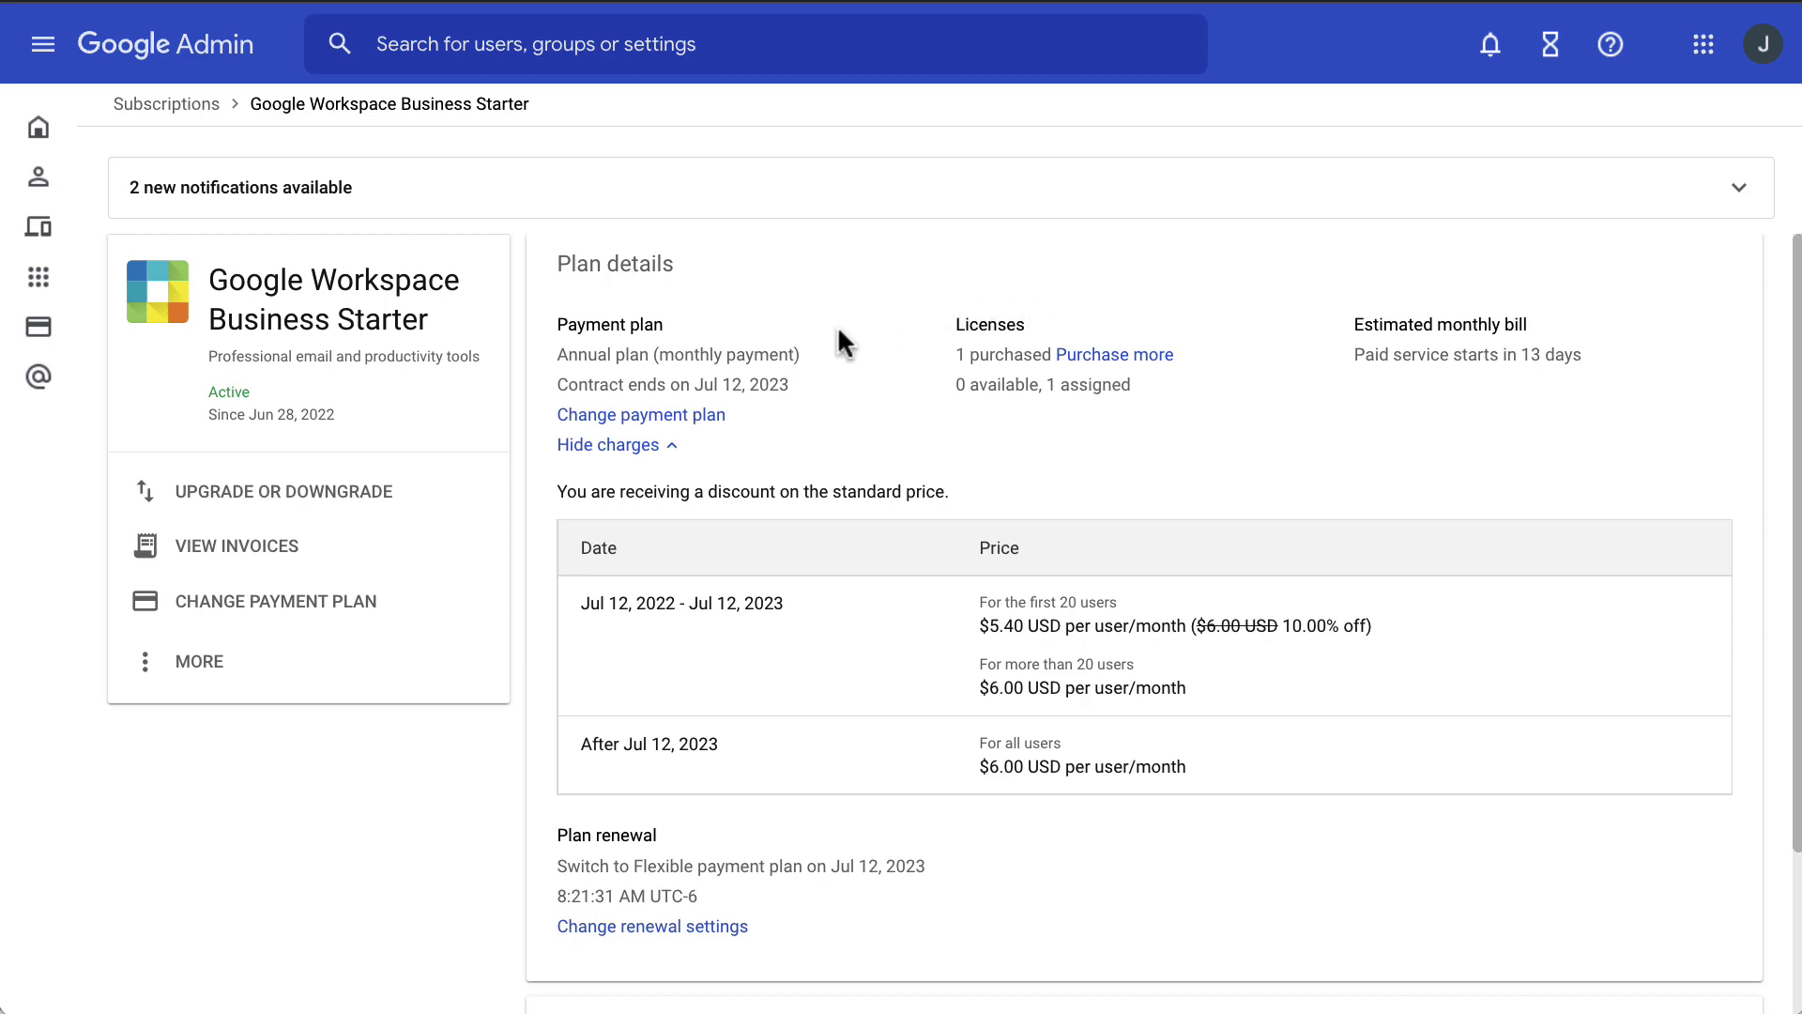
Change the payment plan, view the flexible plan offer, and proceed to checkout
left_click(690, 415)
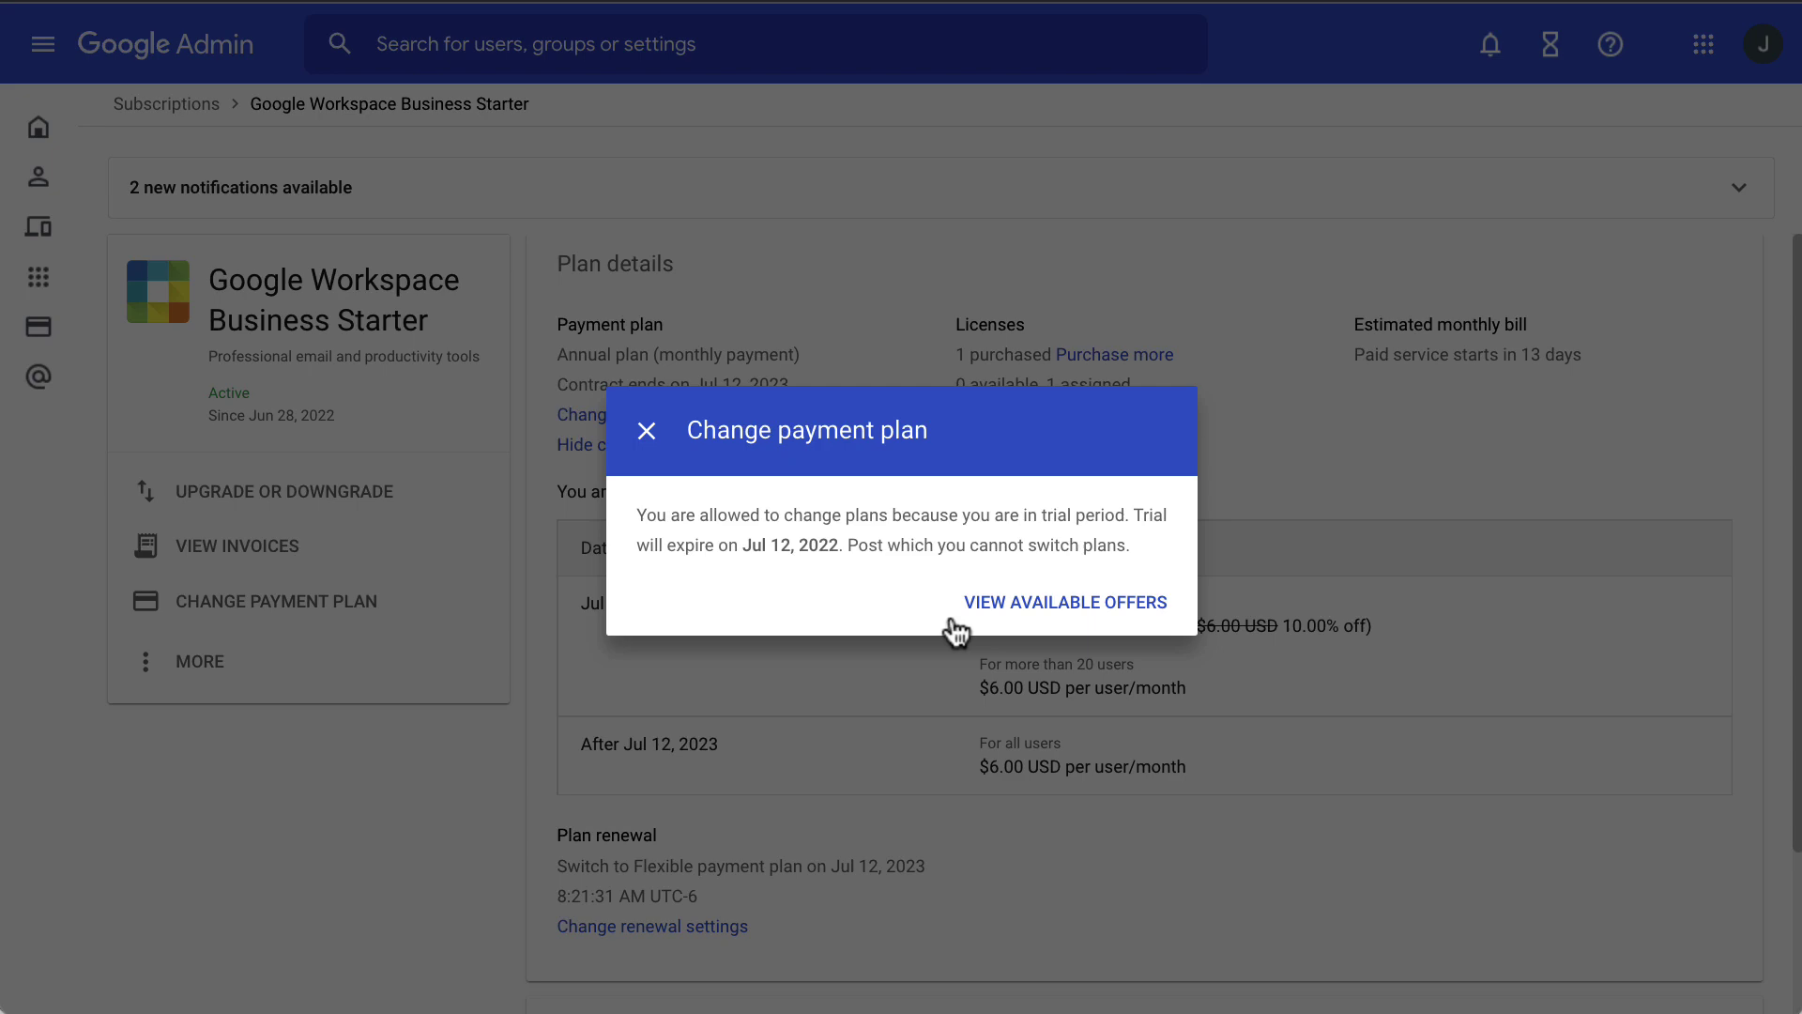
left_click(996, 634)
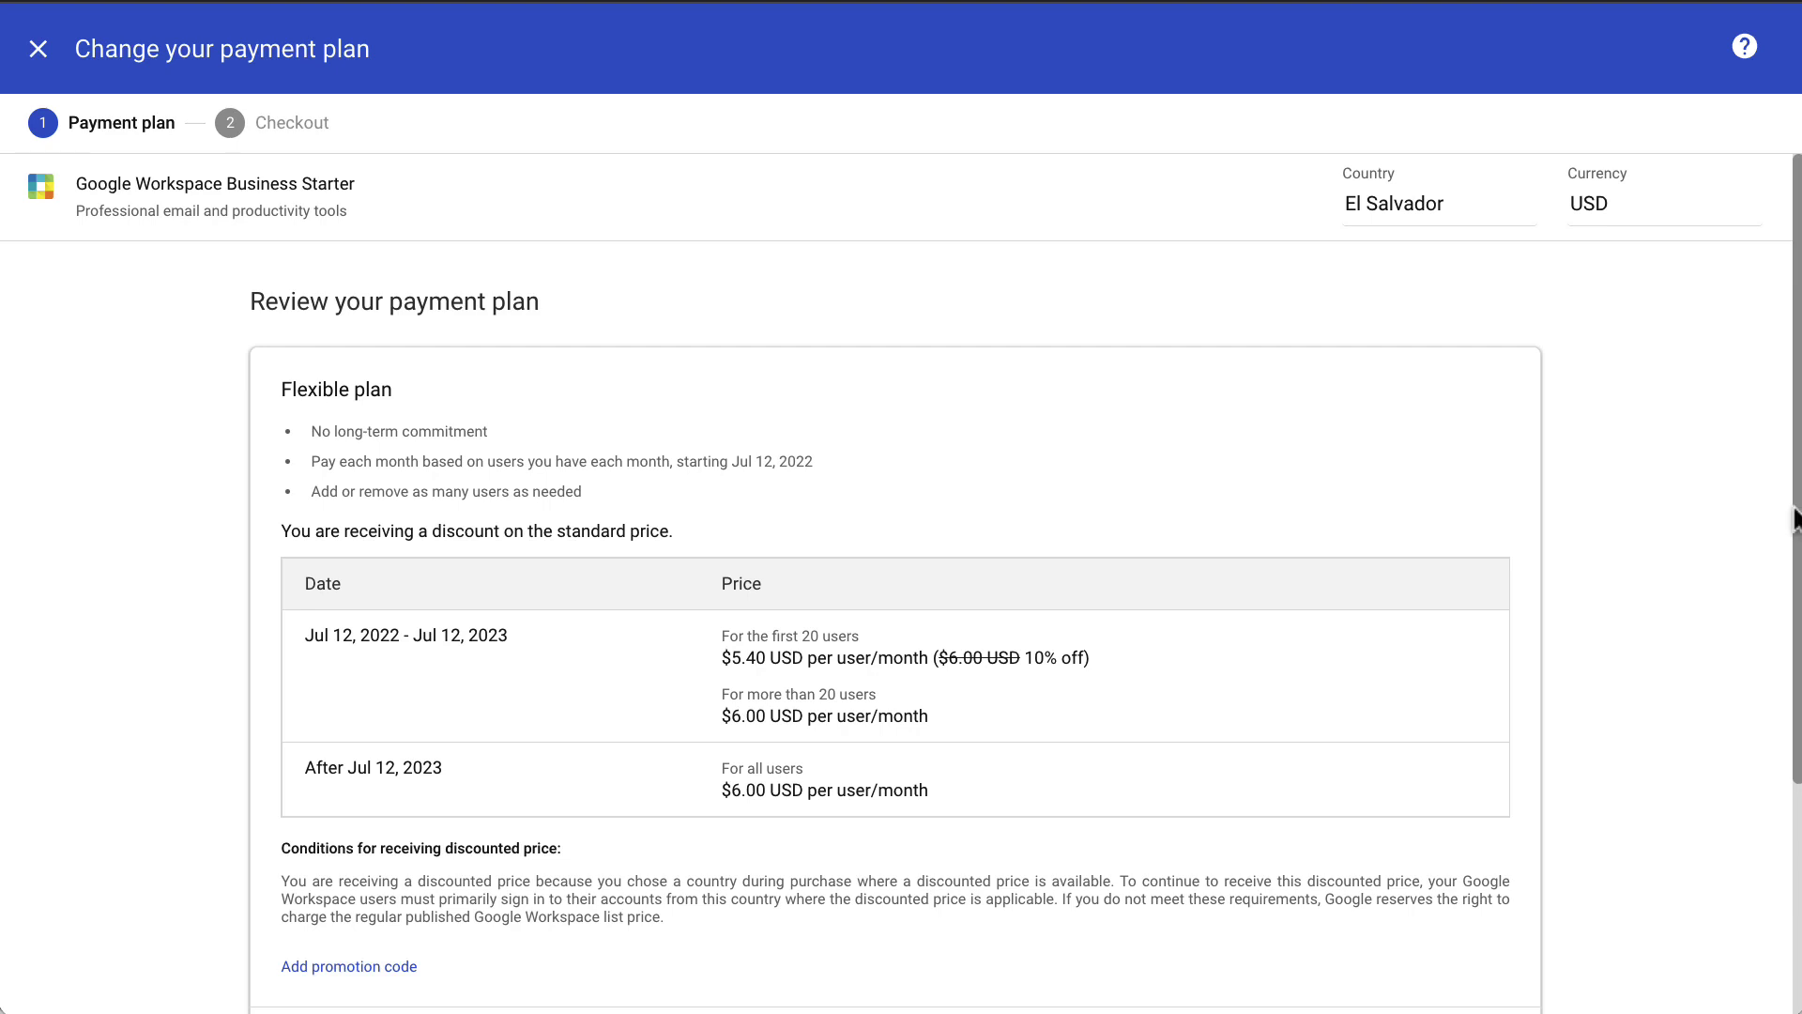
left_click_drag(1794, 523, 1799, 746)
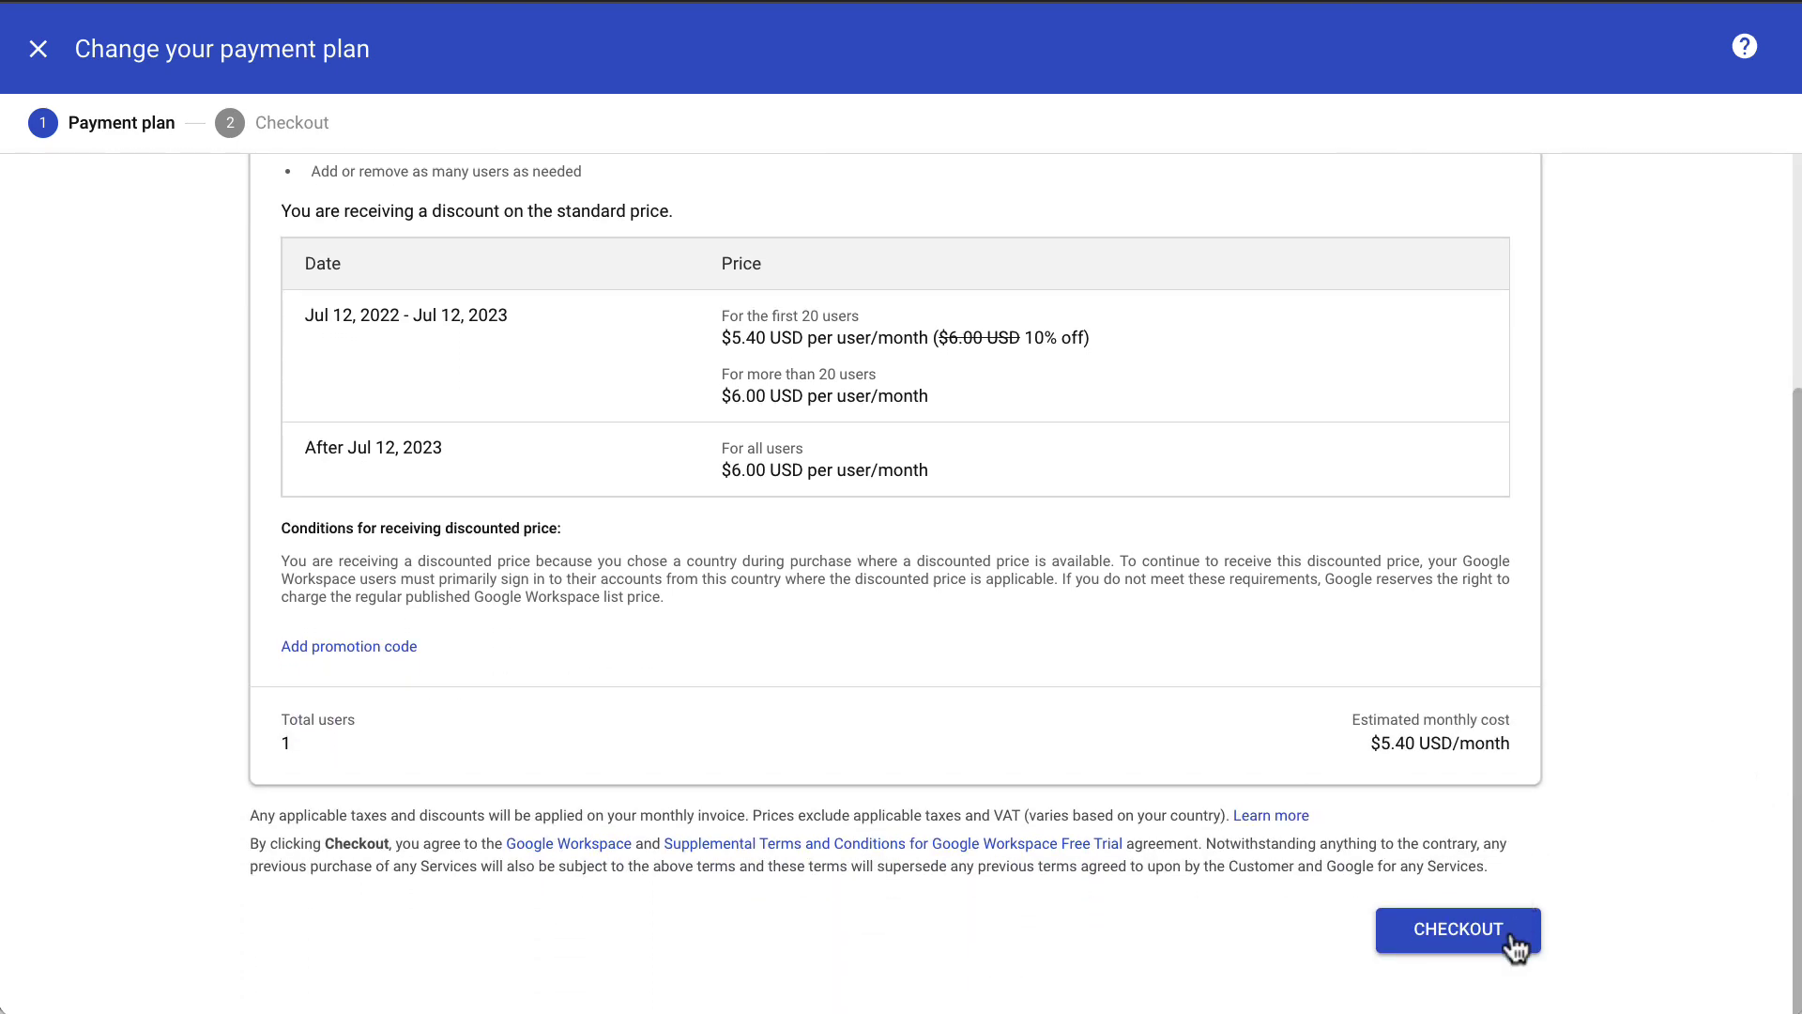
left_click(1514, 944)
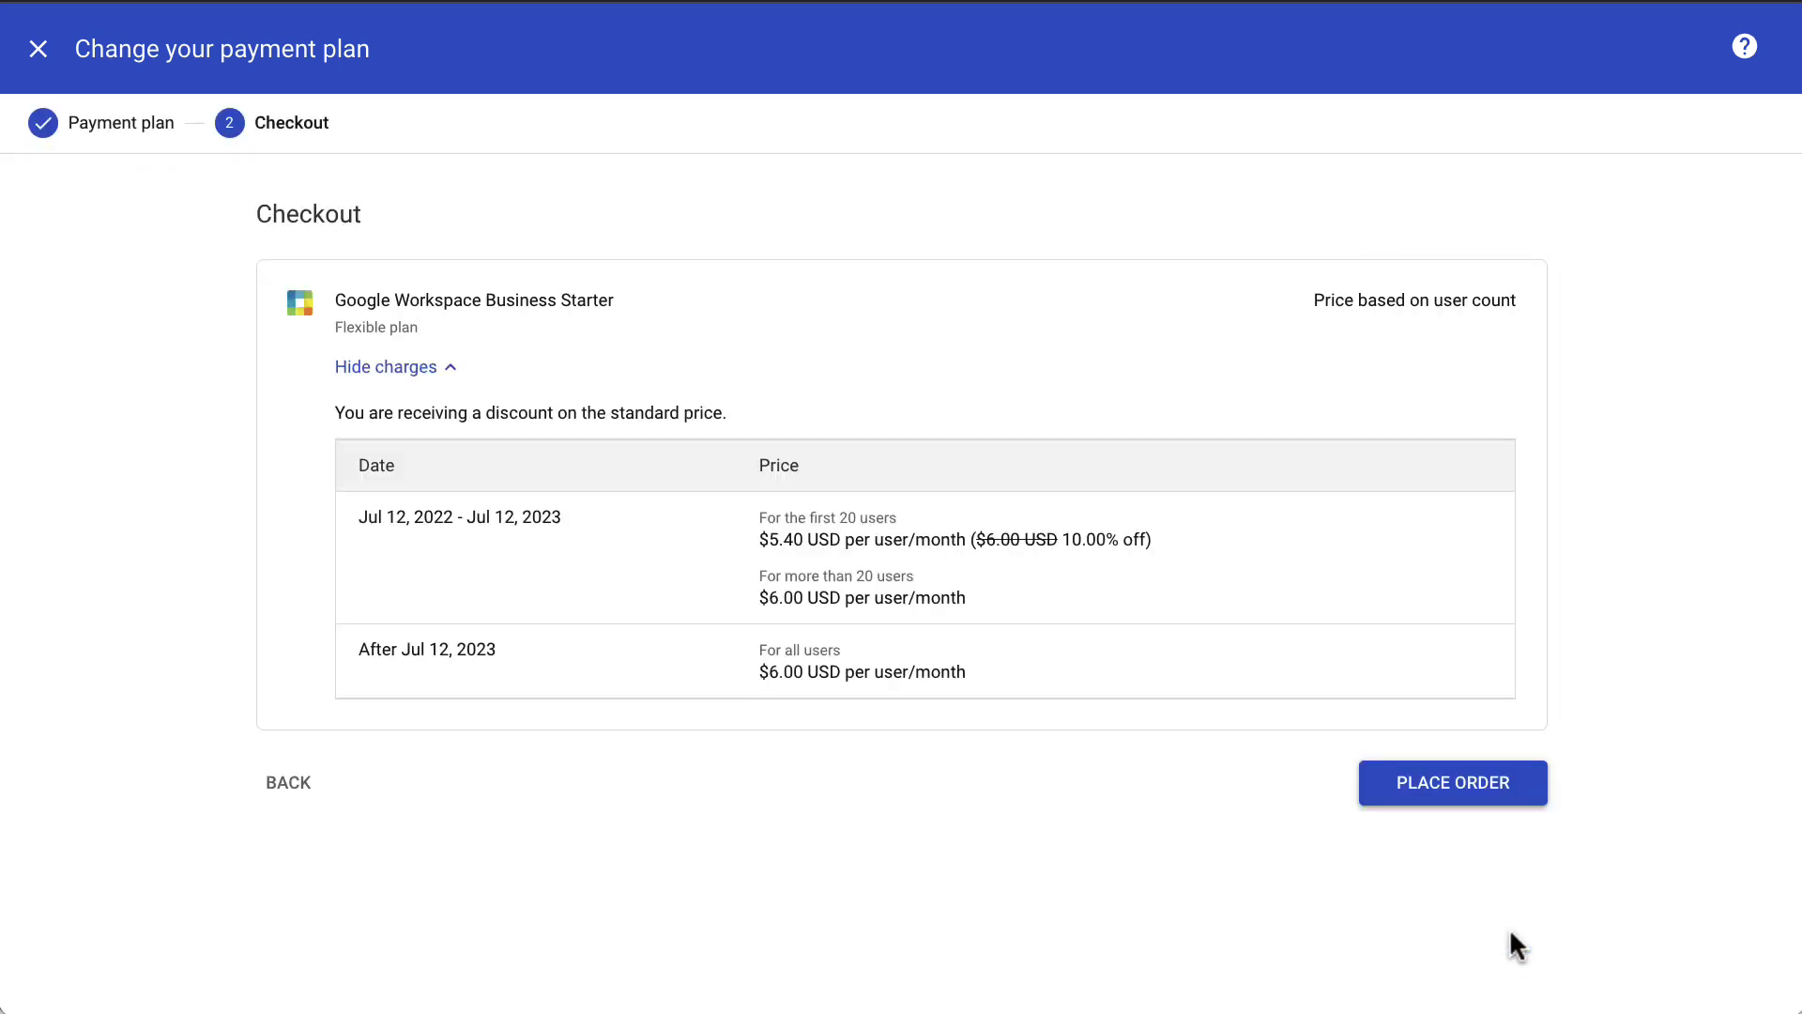
Place the flexible plan order for Business Starter at checkout
left_click(1527, 797)
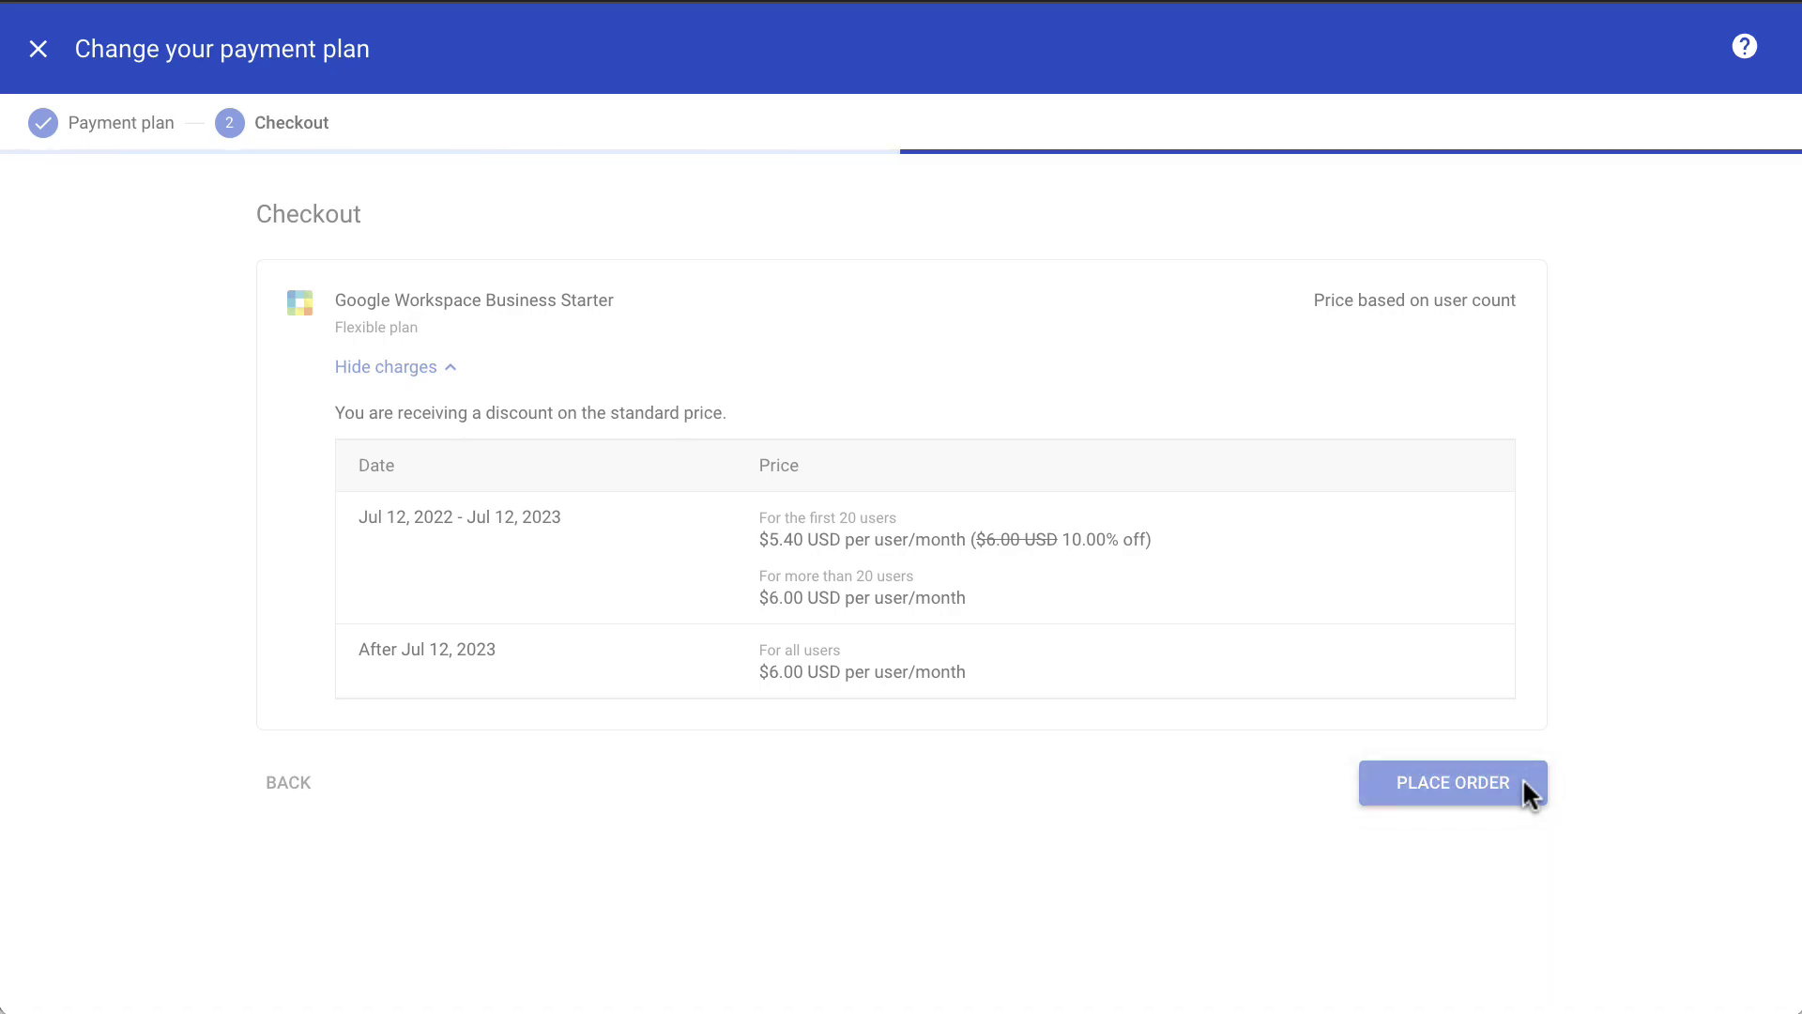